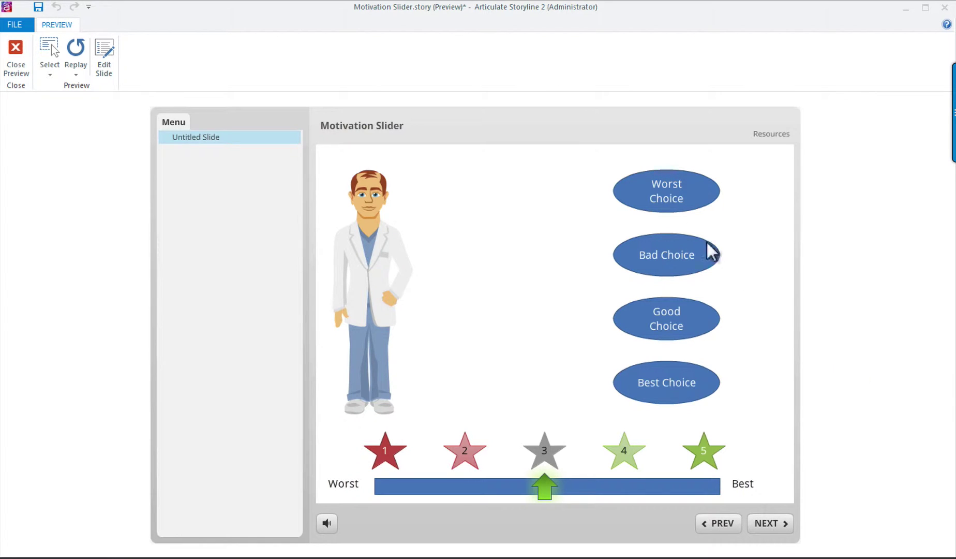
Test the Worst Choice oval in the preview, then close the preview.
{"action": "left_click", "coordinate": [669, 201]}
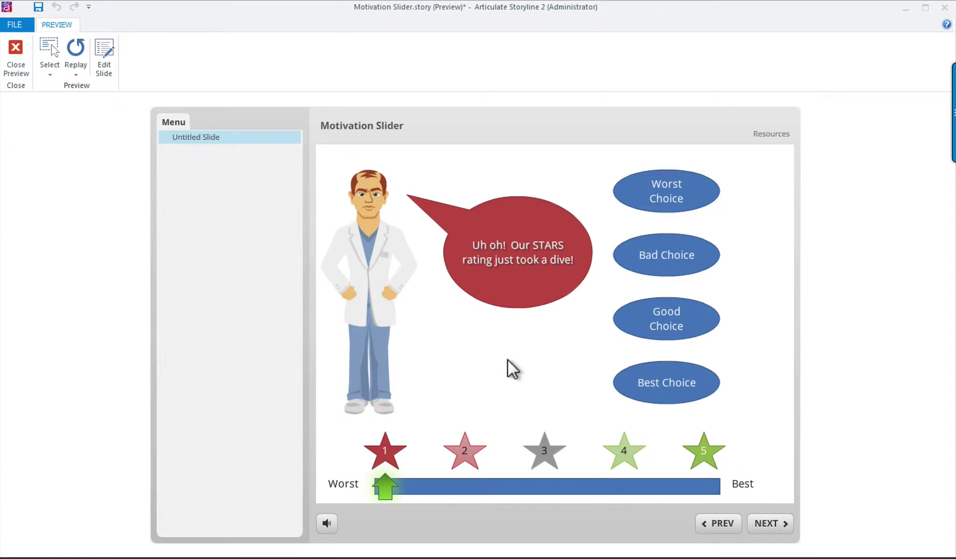
{"action": "left_click", "coordinate": [16, 55]}
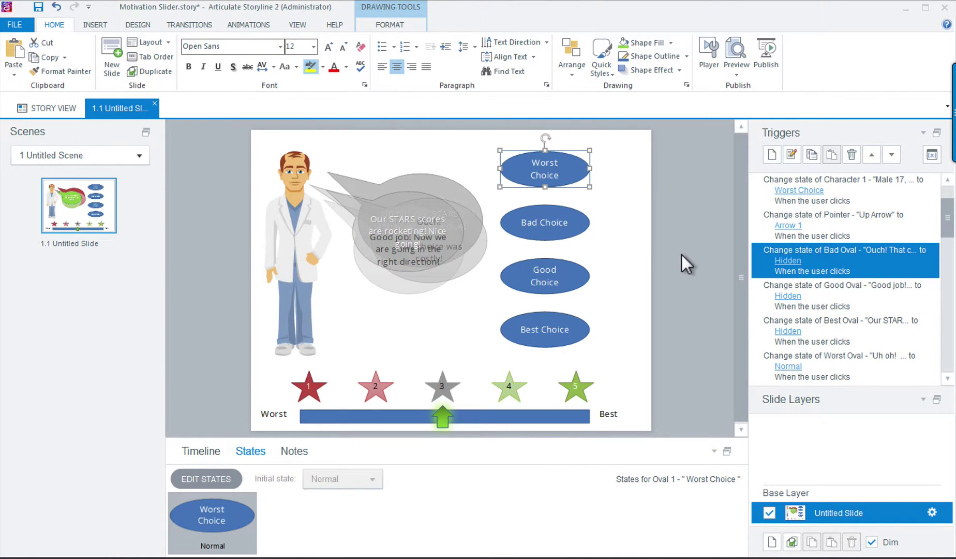
{"action": "left_click", "coordinate": [286, 232]}
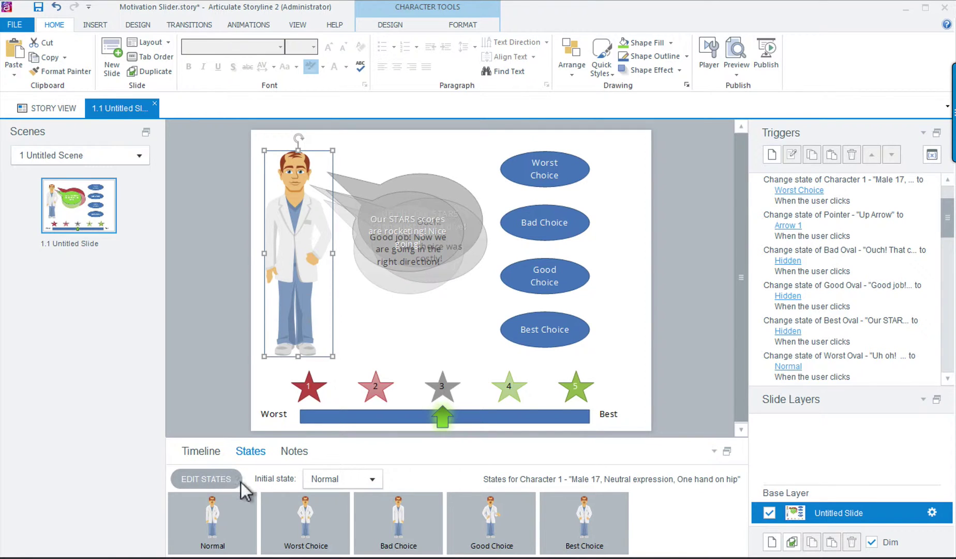
{"action": "left_click", "coordinate": [305, 520]}
{"action": "left_click", "coordinate": [395, 528]}
{"action": "left_click", "coordinate": [463, 520]}
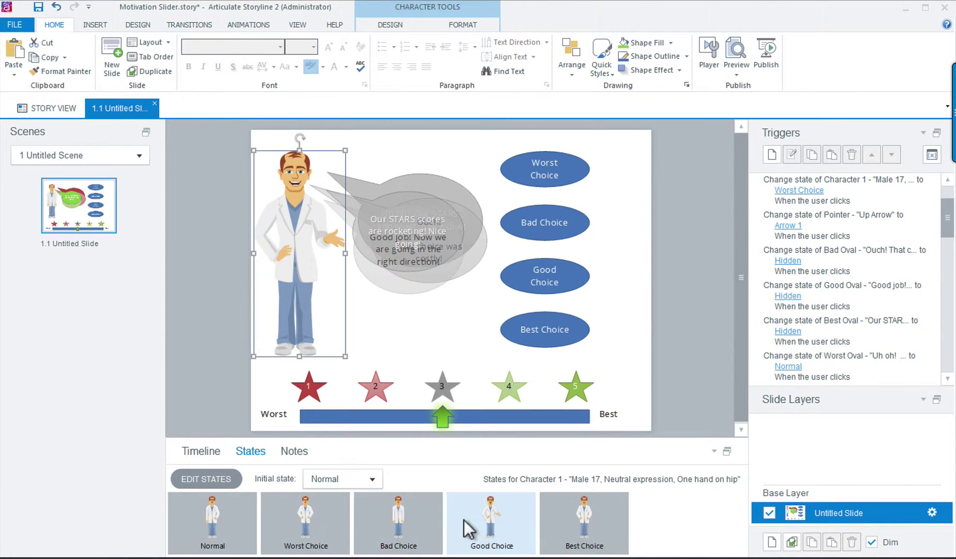
{"action": "left_click", "coordinate": [416, 525]}
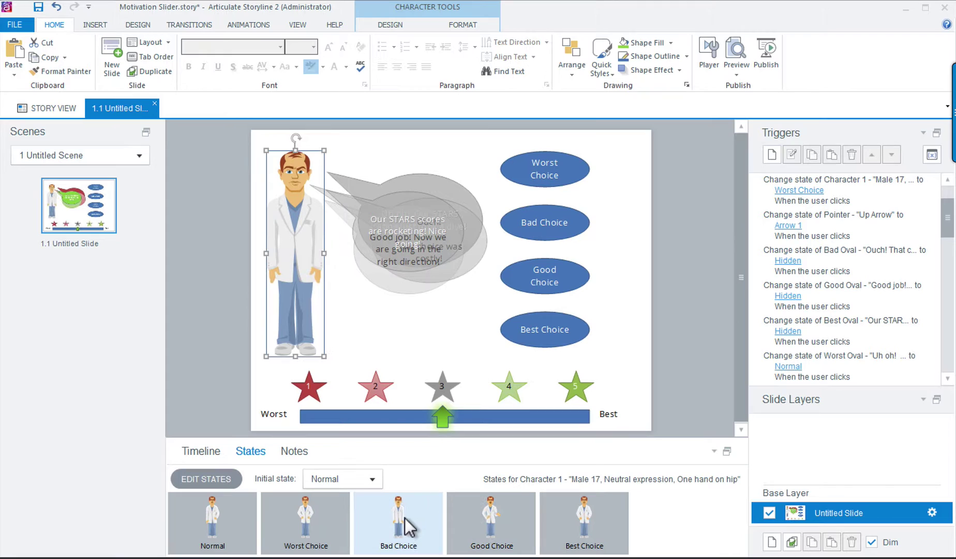
{"action": "double_click", "coordinate": [309, 283]}
{"action": "left_click", "coordinate": [58, 66]}
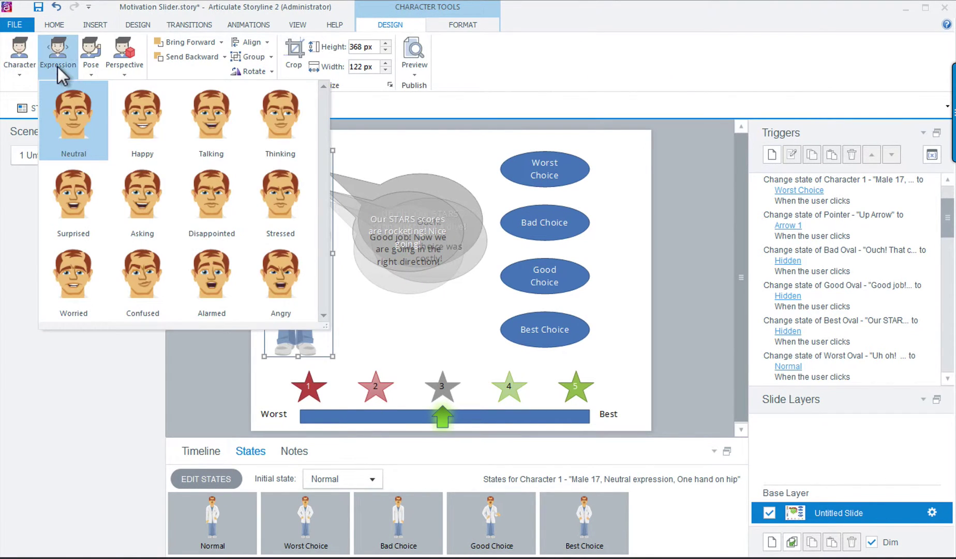
{"action": "key", "text": "Escape"}
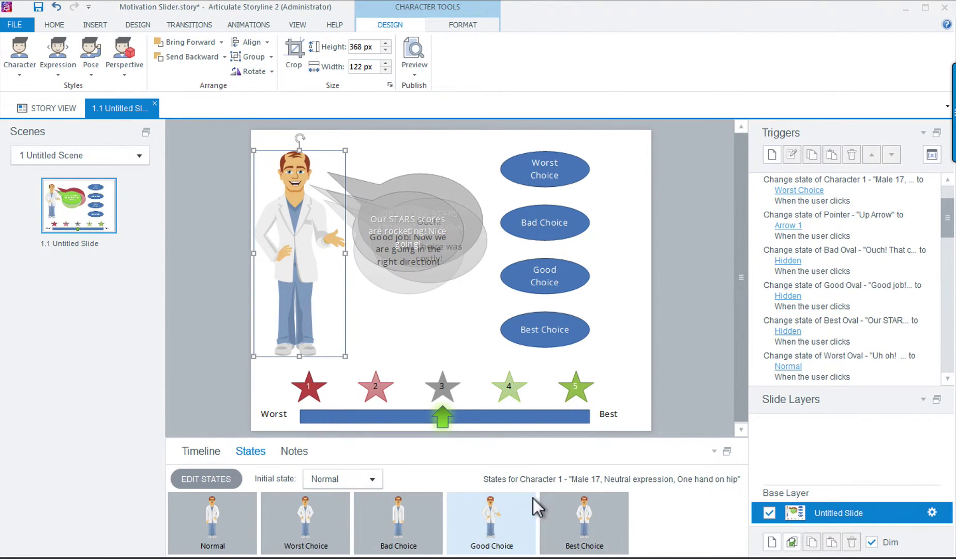
{"action": "left_click", "coordinate": [539, 534]}
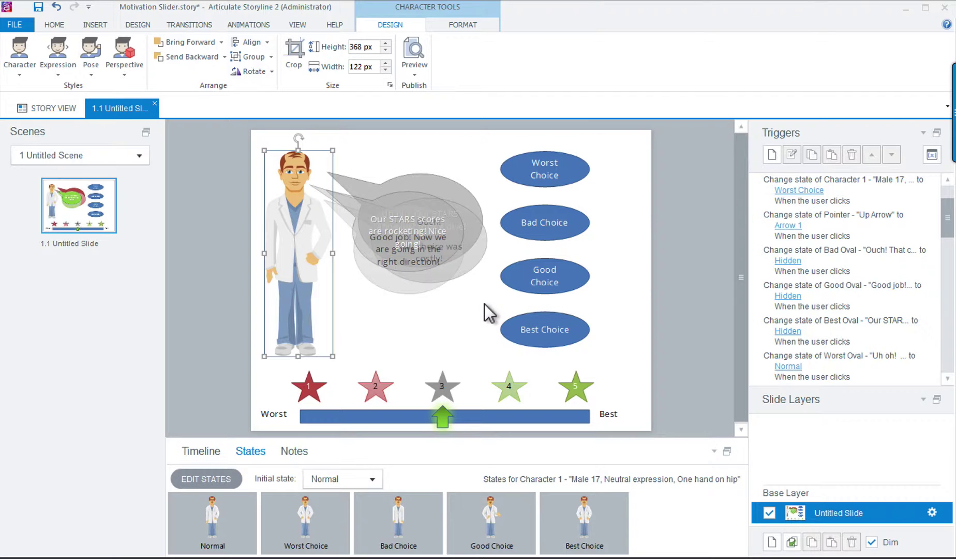
Review the Worst, Bad and Good choice ovals and the Best, Good and Worst feedback bubbles, then show the timeline.
{"action": "left_click", "coordinate": [569, 177]}
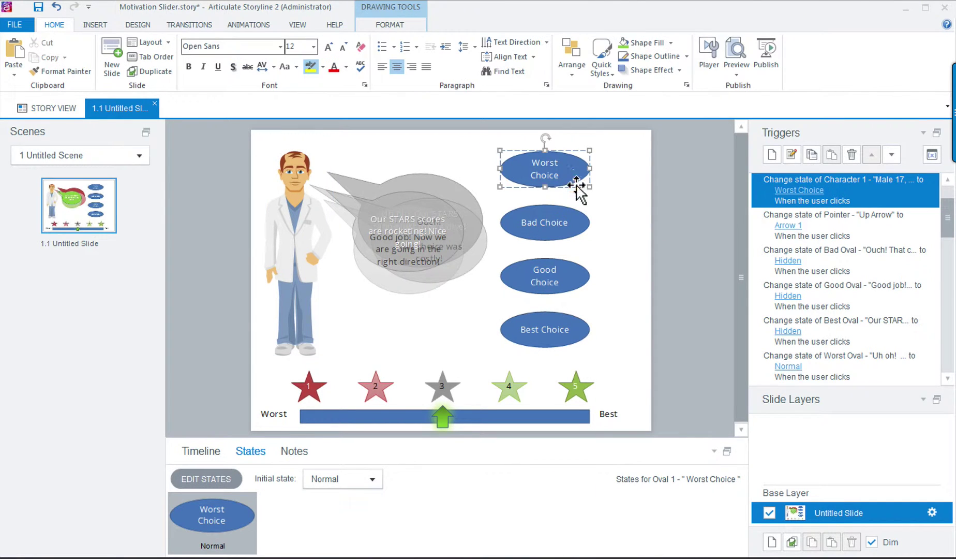
{"action": "left_click", "coordinate": [574, 217]}
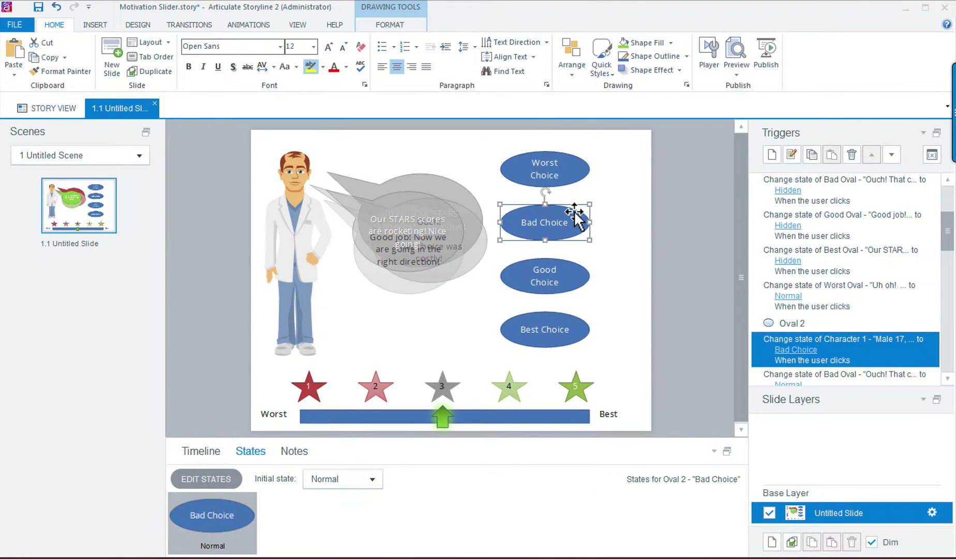
{"action": "left_click", "coordinate": [575, 271]}
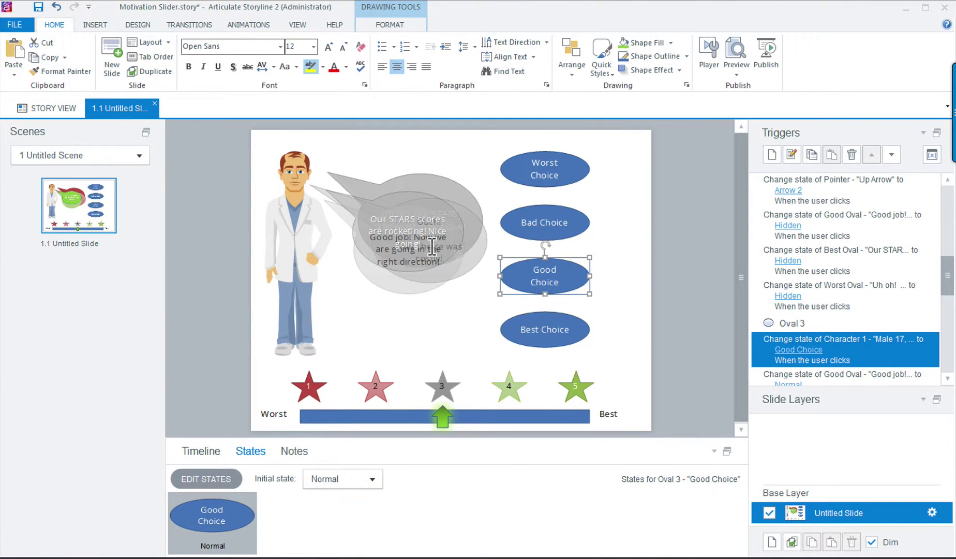
{"action": "left_click", "coordinate": [432, 246]}
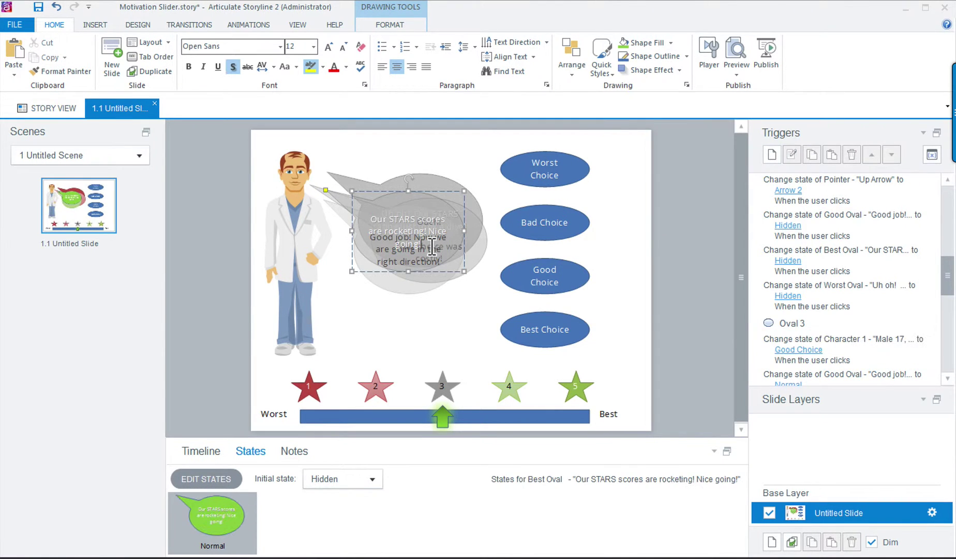
{"action": "left_click", "coordinate": [425, 290]}
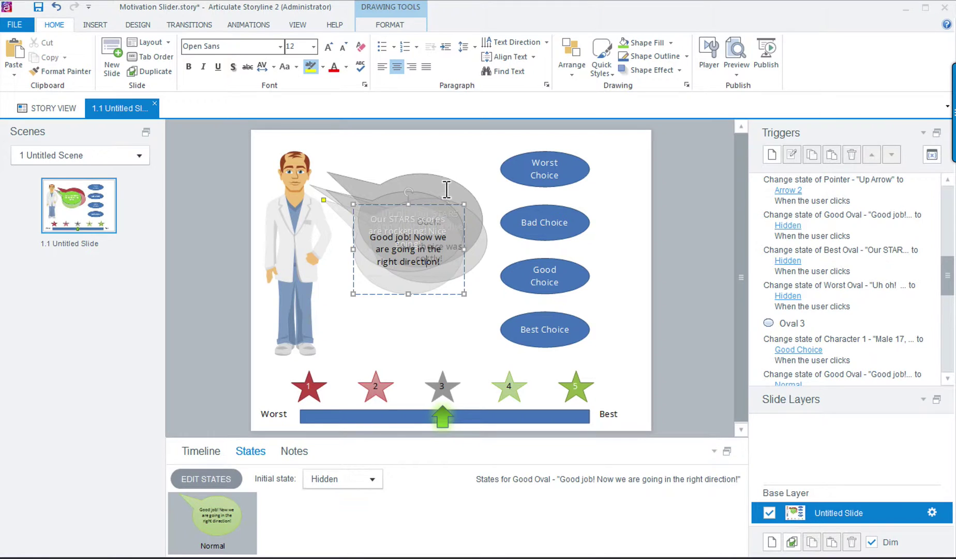
{"action": "left_click", "coordinate": [448, 186]}
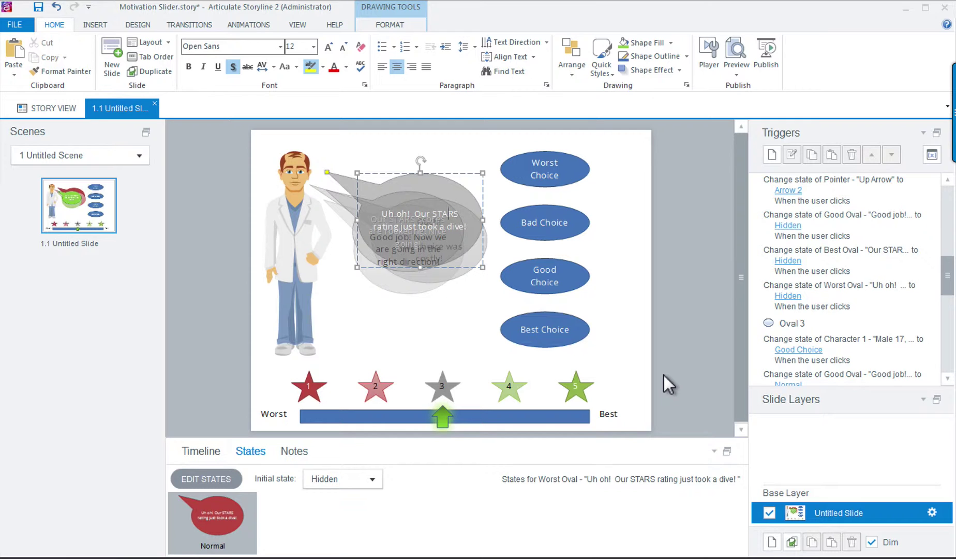
{"action": "left_click", "coordinate": [201, 452]}
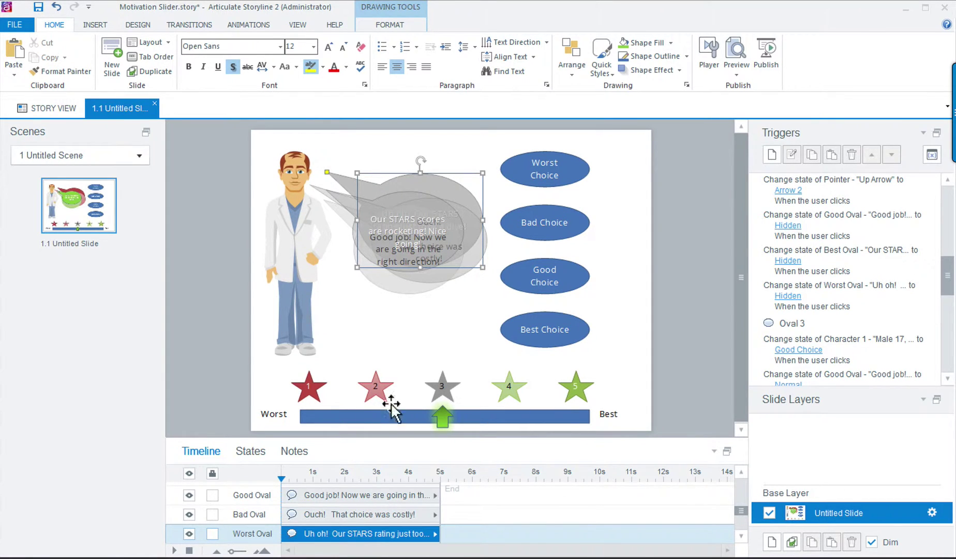
{"action": "left_click", "coordinate": [310, 388]}
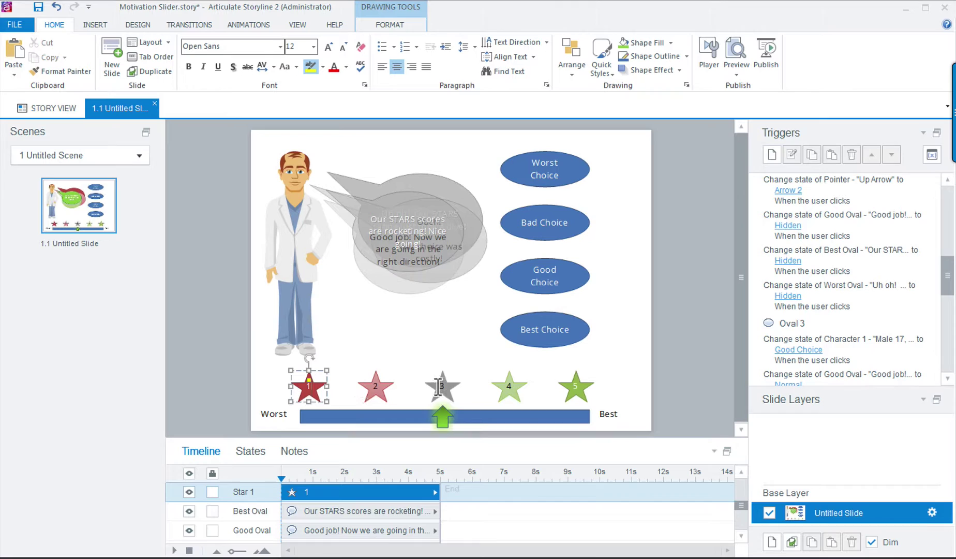
{"action": "left_click", "coordinate": [577, 386]}
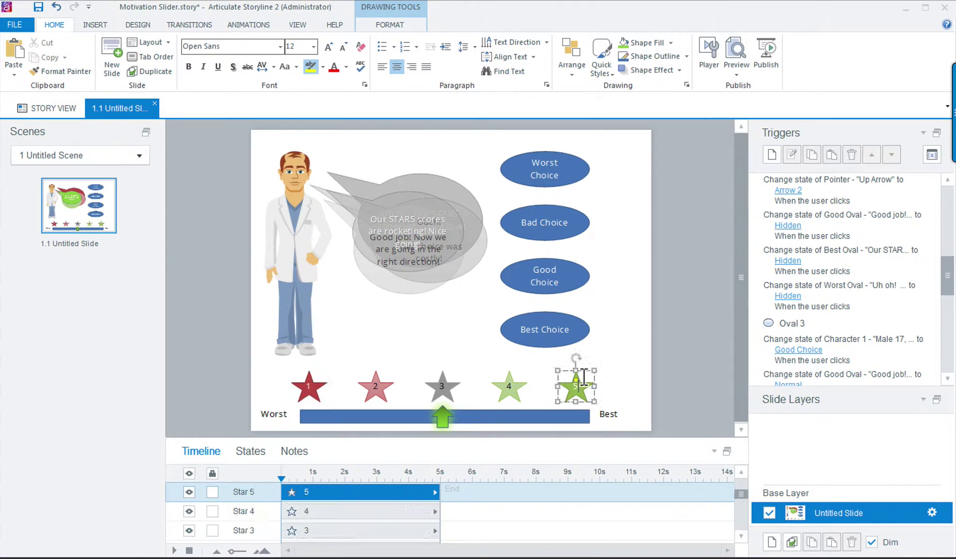
{"action": "left_click", "coordinate": [637, 390]}
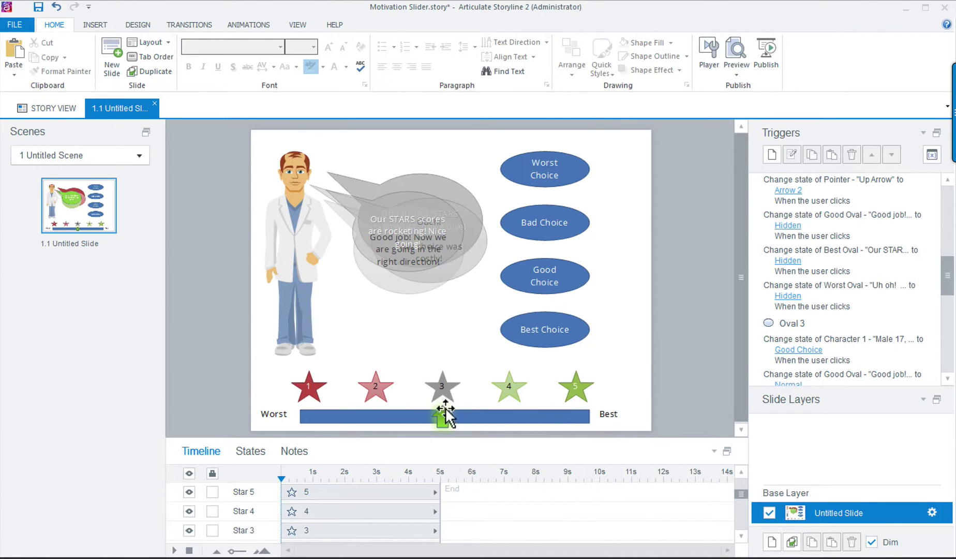
{"action": "left_click", "coordinate": [442, 415]}
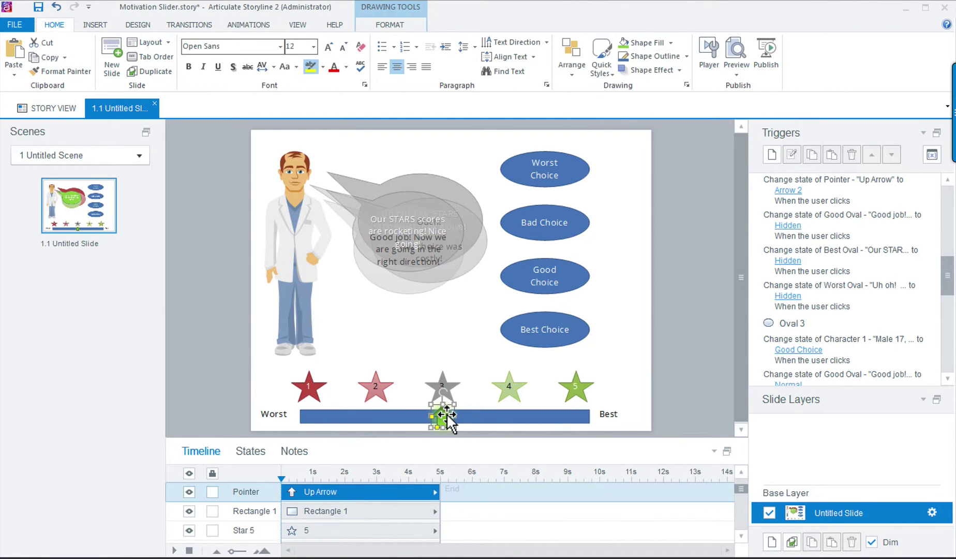
{"action": "left_click", "coordinate": [251, 451]}
{"action": "left_click", "coordinate": [344, 546]}
{"action": "left_click", "coordinate": [468, 546]}
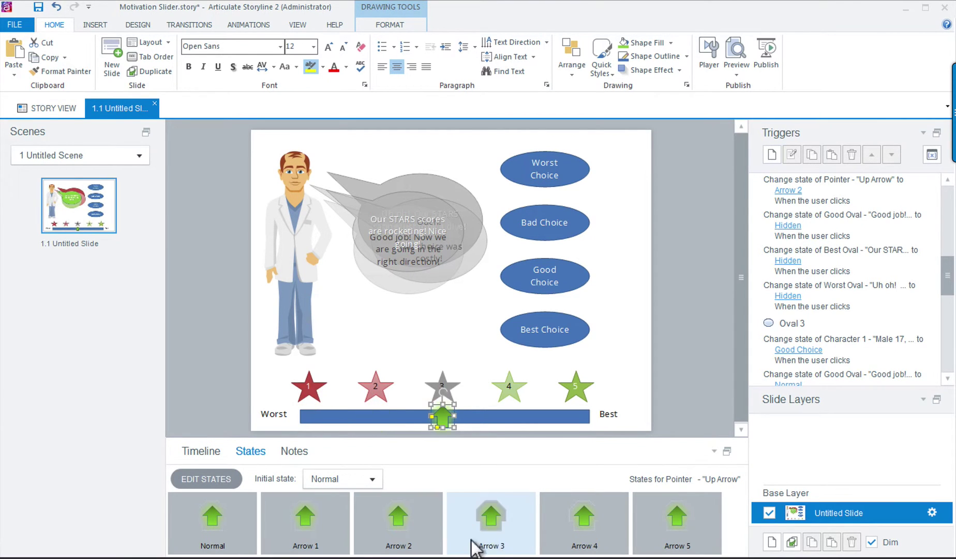
{"action": "left_click", "coordinate": [546, 544]}
{"action": "left_click", "coordinate": [642, 538]}
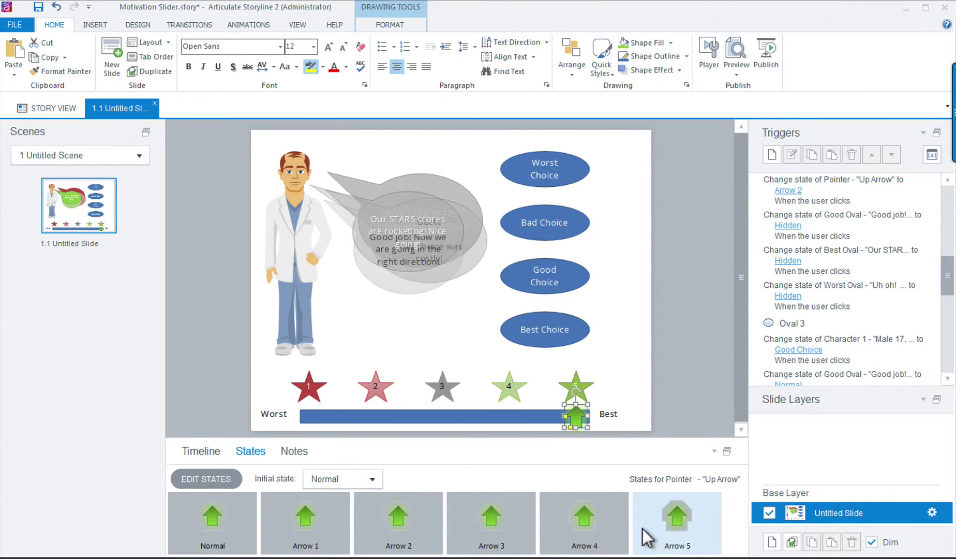
{"action": "left_click", "coordinate": [603, 539]}
{"action": "left_click", "coordinate": [508, 536]}
{"action": "left_click", "coordinate": [414, 533]}
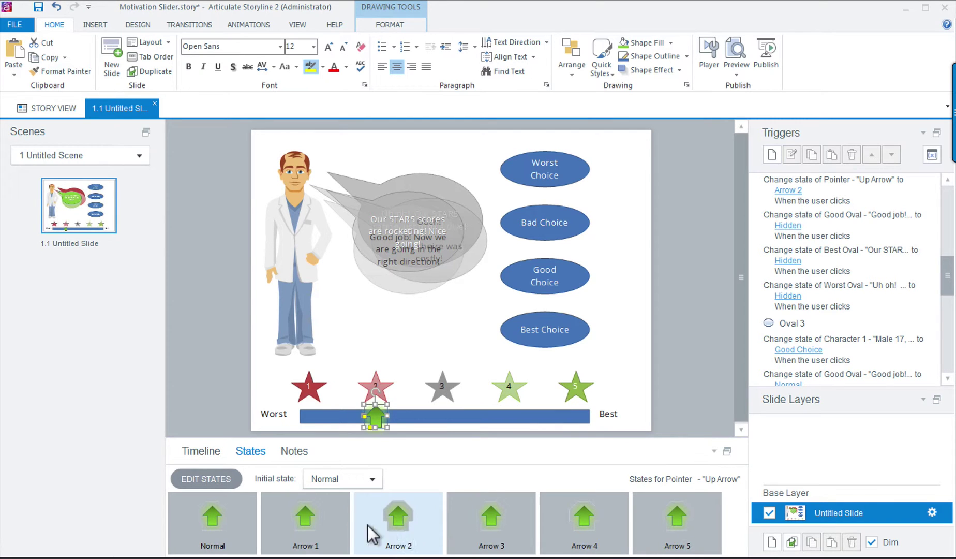
{"action": "left_click", "coordinate": [337, 533]}
{"action": "left_click", "coordinate": [386, 533]}
{"action": "left_click", "coordinate": [468, 530]}
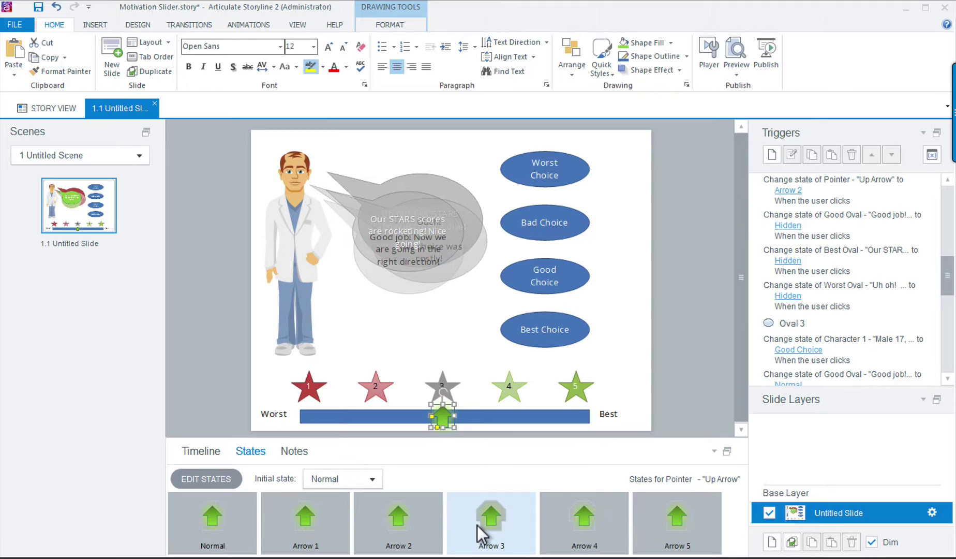
{"action": "left_click", "coordinate": [209, 453]}
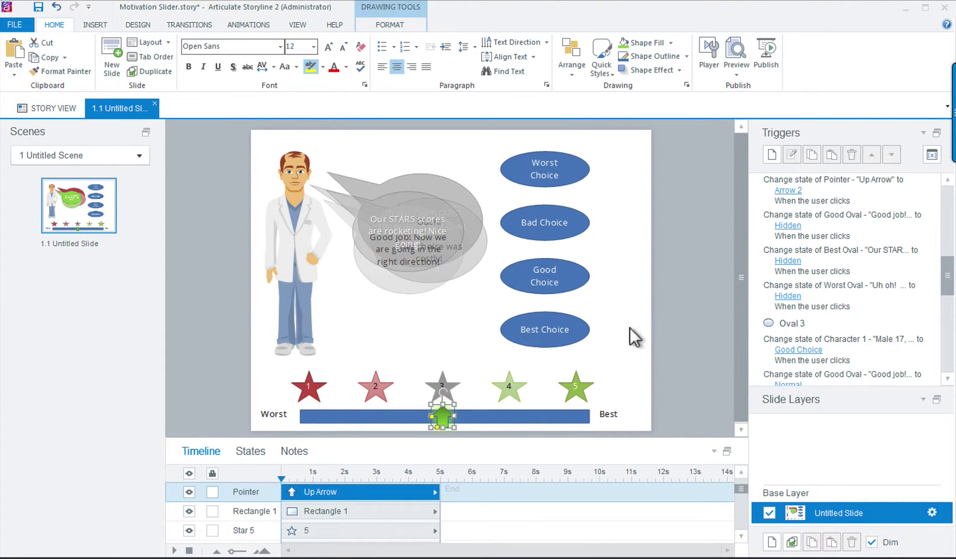
Open Oval 1's trigger that changes Character 1 to Worst Choice on click.
{"action": "left_click", "coordinate": [683, 336]}
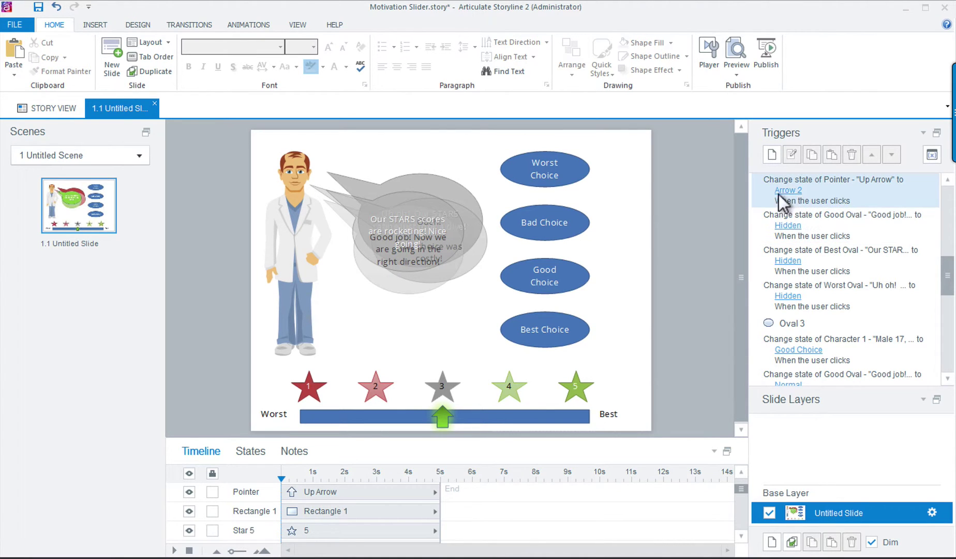
{"action": "left_click_drag", "start_coordinate": [946, 276], "coordinate": [946, 213]}
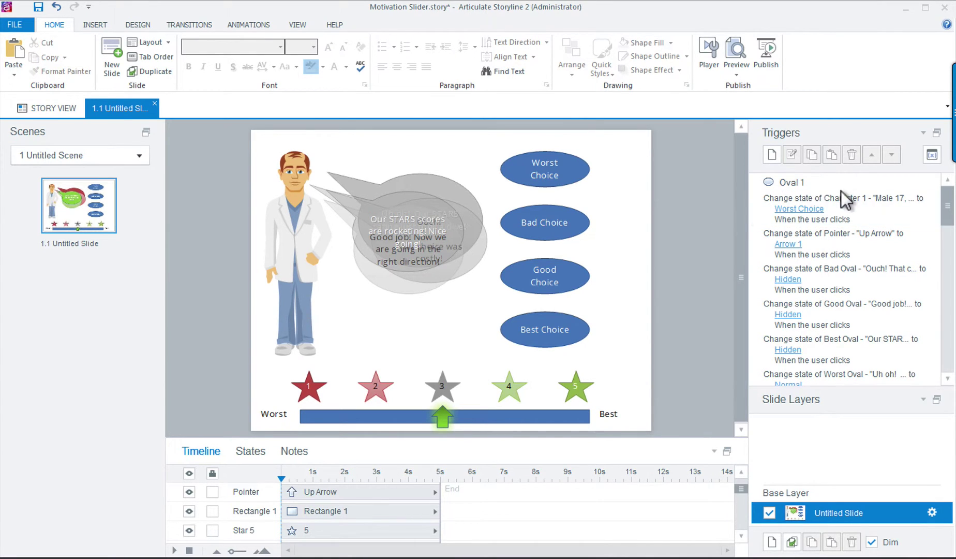
{"action": "double_click", "coordinate": [841, 214]}
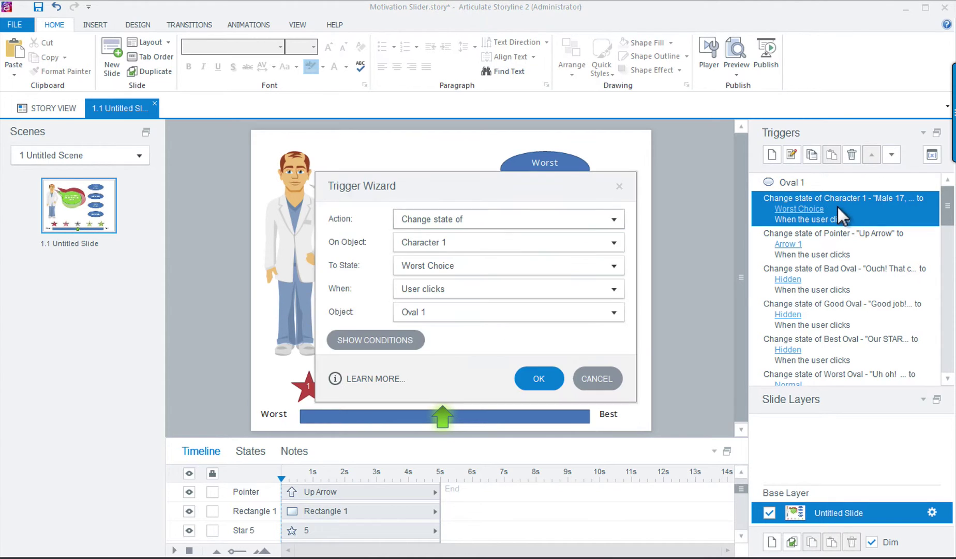
{"action": "left_click_drag", "start_coordinate": [585, 196], "coordinate": [829, 247]}
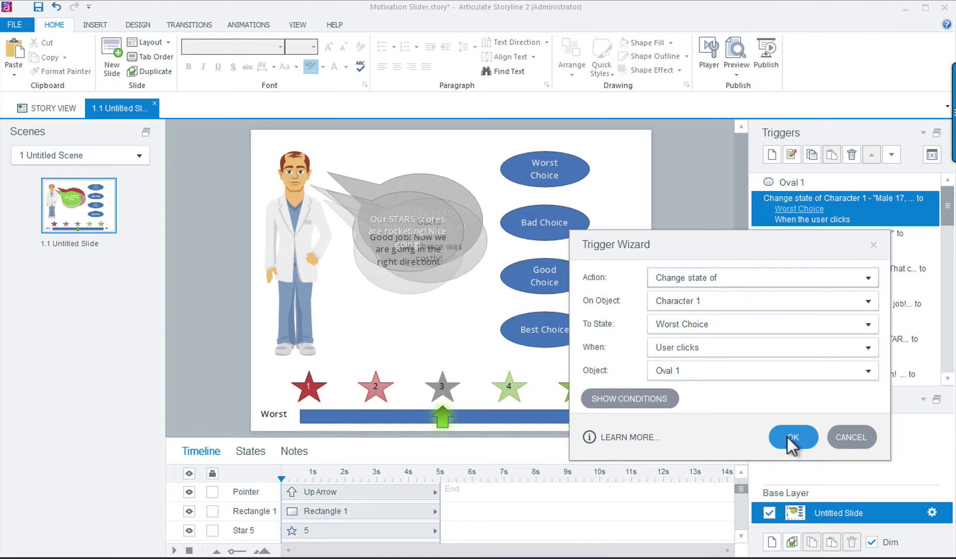
{"action": "left_click", "coordinate": [792, 438]}
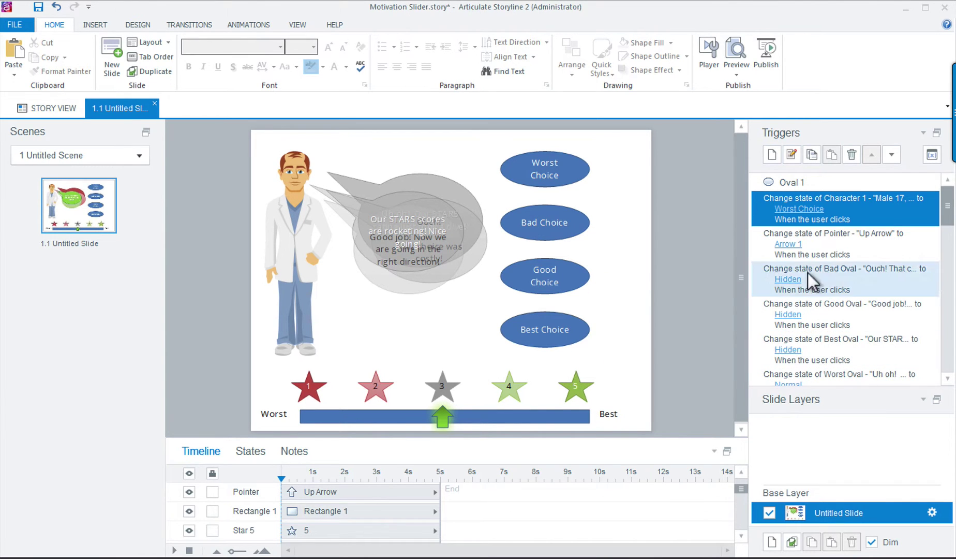
{"action": "left_click", "coordinate": [812, 249]}
{"action": "double_click", "coordinate": [812, 249]}
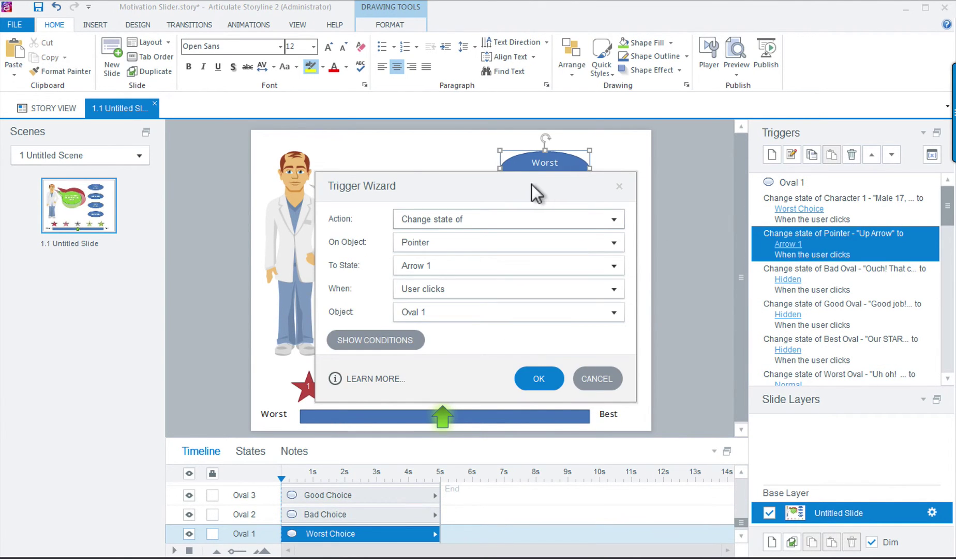
{"action": "left_click_drag", "start_coordinate": [533, 192], "coordinate": [747, 207]}
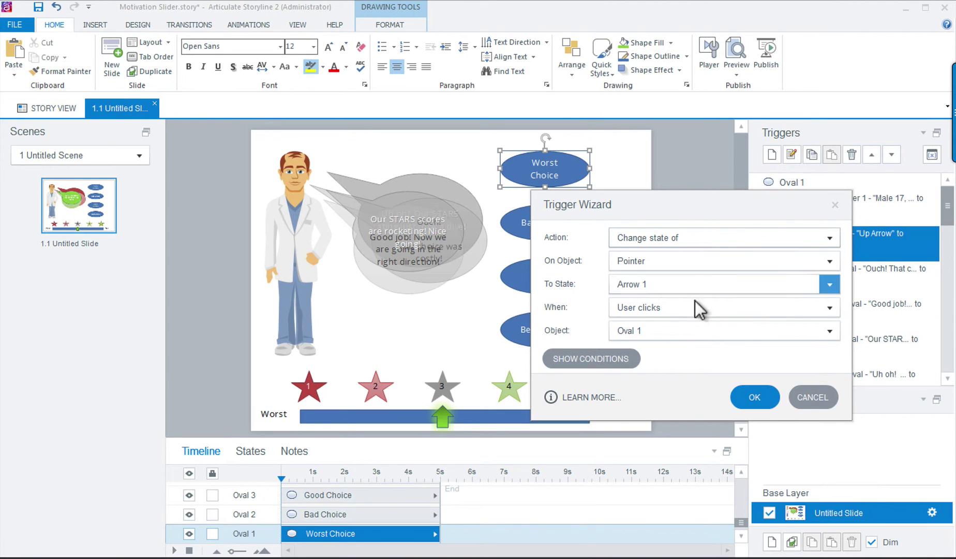
{"action": "left_click", "coordinate": [760, 397]}
{"action": "left_click", "coordinate": [768, 277]}
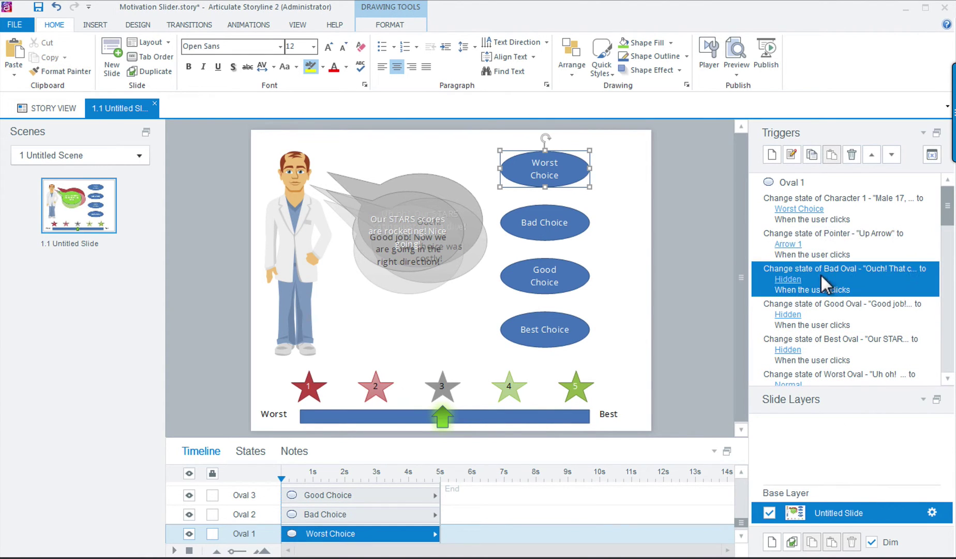
{"action": "double_click", "coordinate": [768, 277]}
{"action": "left_click_drag", "start_coordinate": [566, 196], "coordinate": [751, 274]}
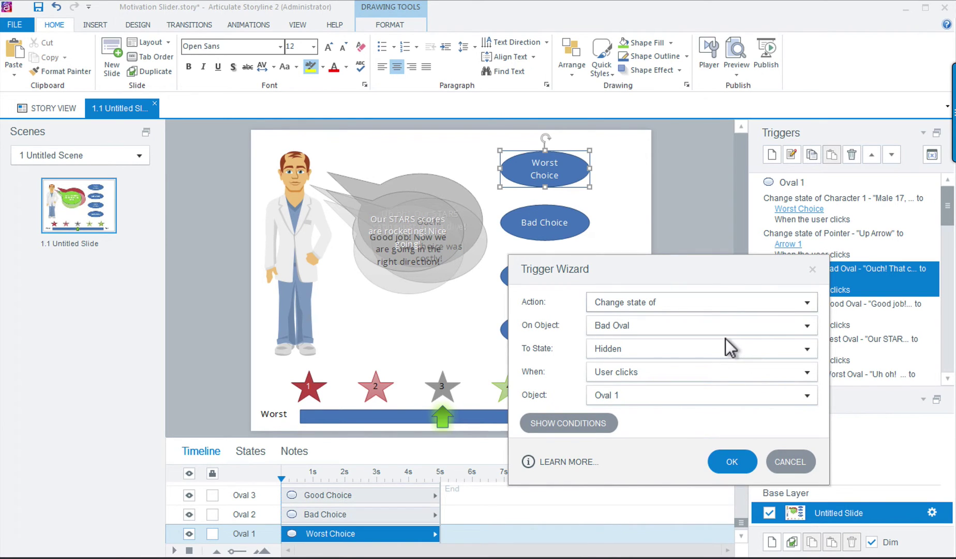
{"action": "left_click", "coordinate": [741, 460]}
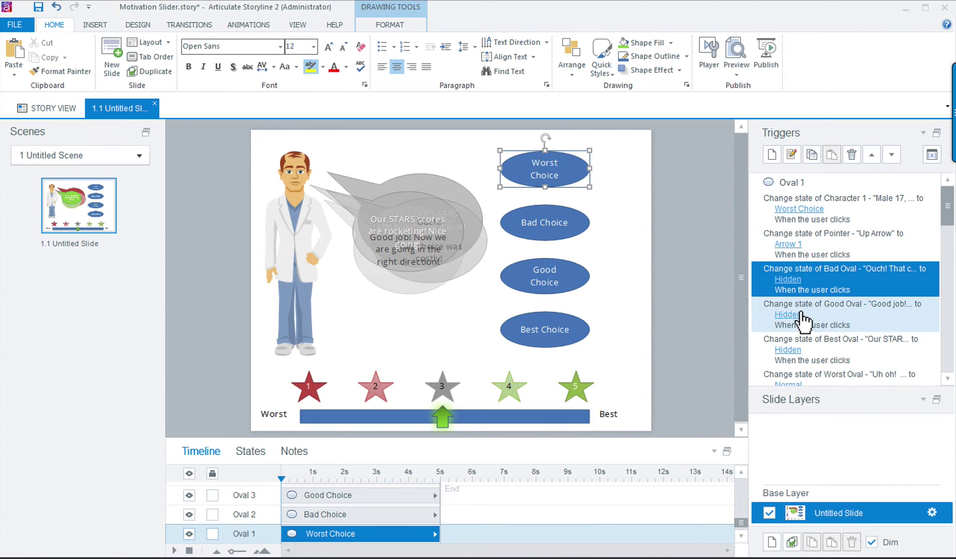
{"action": "left_click", "coordinate": [788, 314]}
{"action": "double_click", "coordinate": [872, 318]}
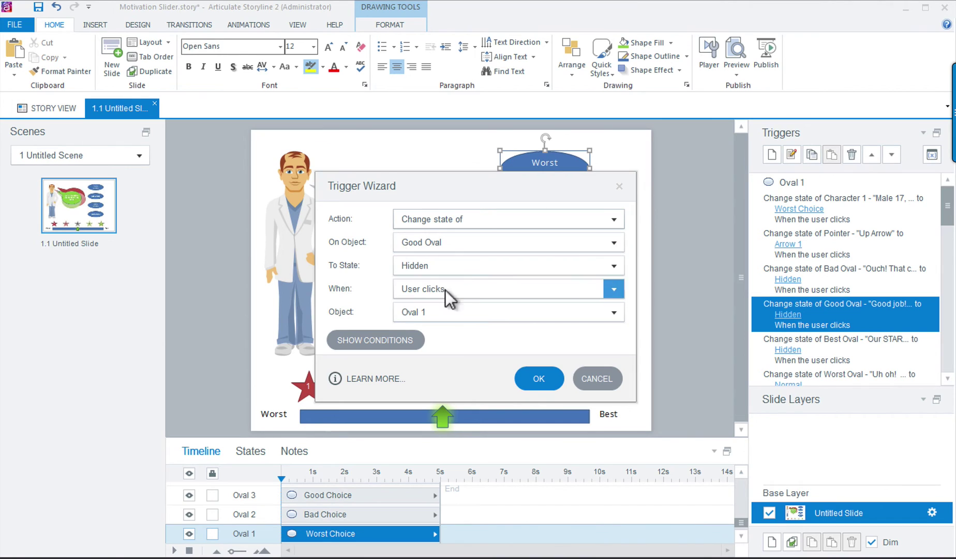
{"action": "left_click", "coordinate": [547, 379]}
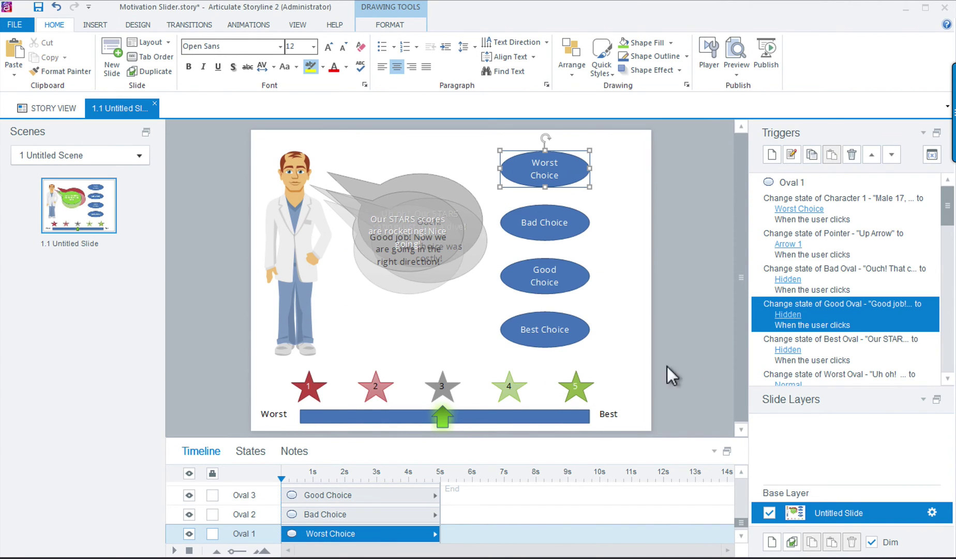